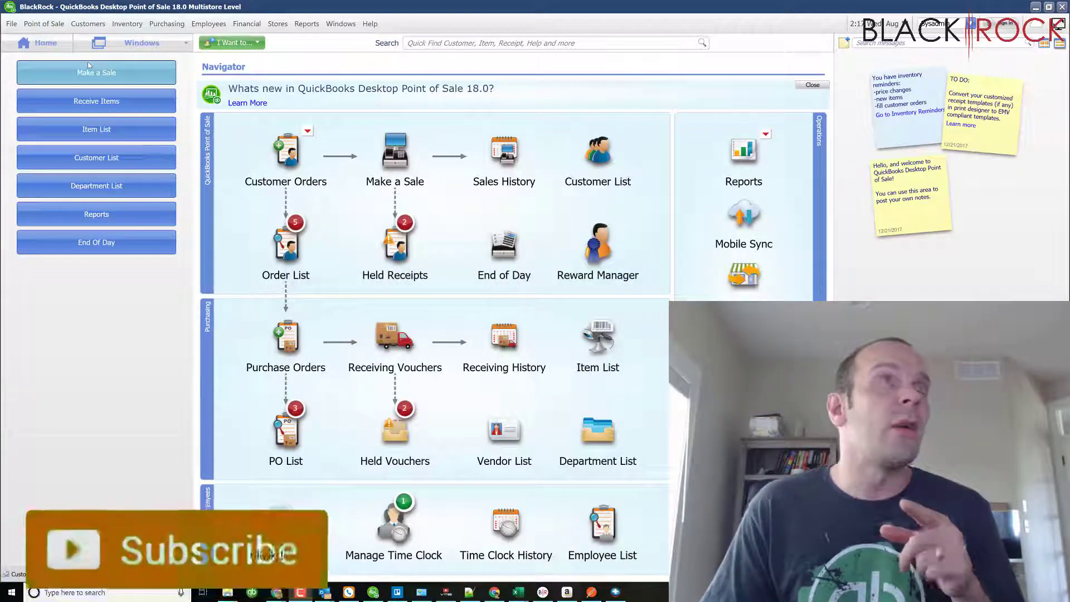
Step: Open the Company Preferences window through File > Preferences > Company
{"action": "left_click", "coordinate": [11, 24]}
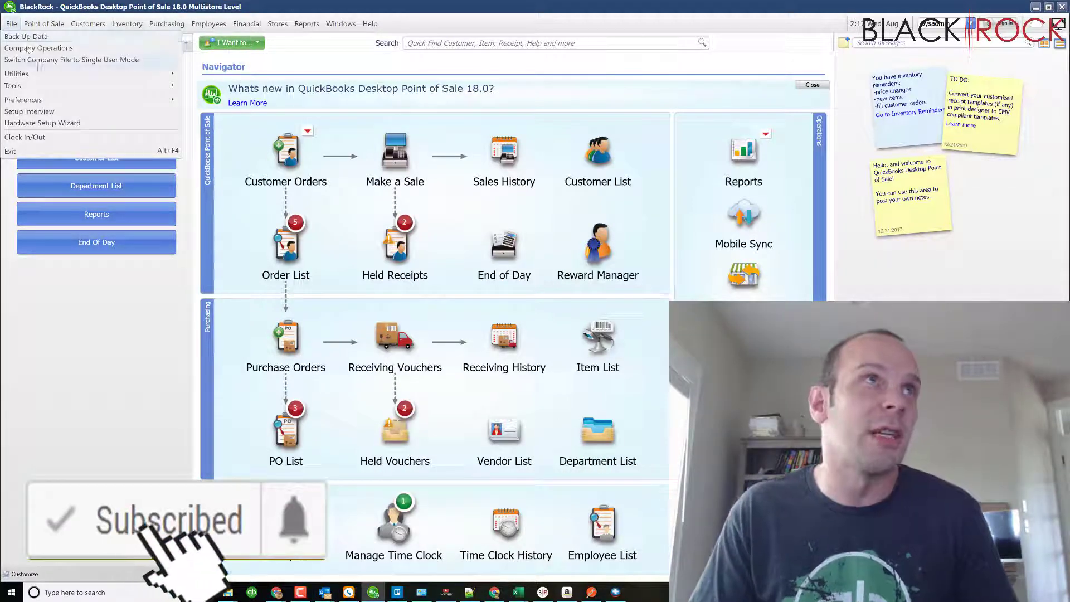
{"action": "mouse_move", "coordinate": [40, 74]}
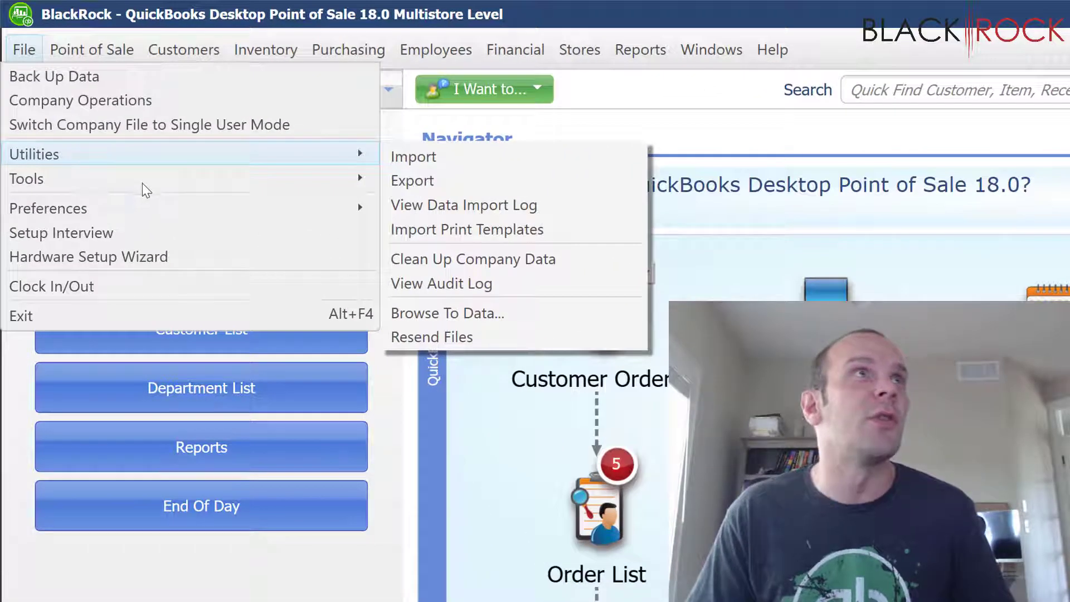
{"action": "mouse_move", "coordinate": [167, 210]}
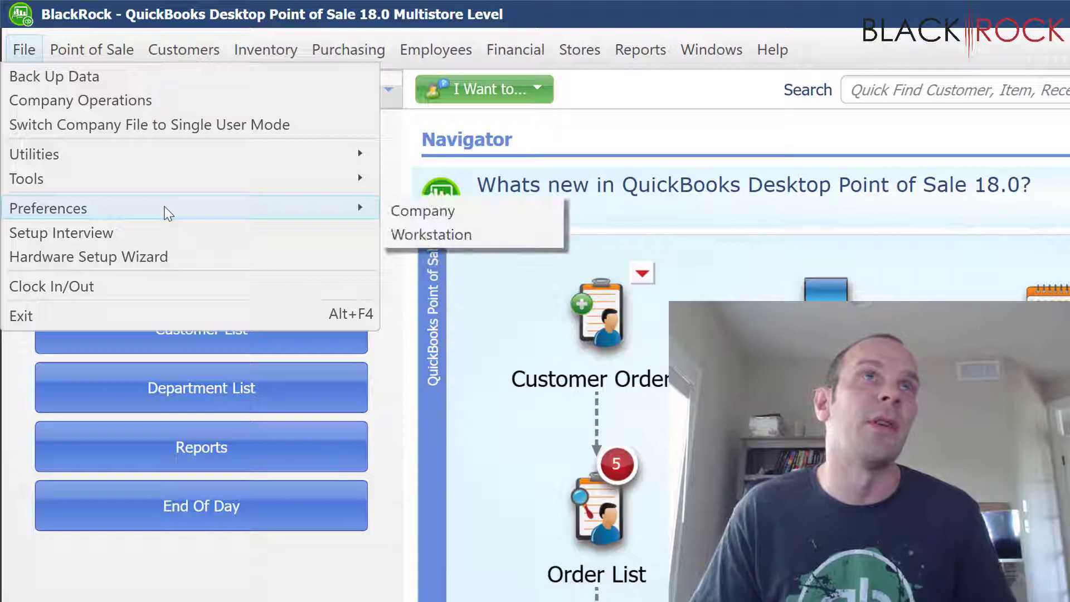
{"action": "left_click", "coordinate": [427, 215]}
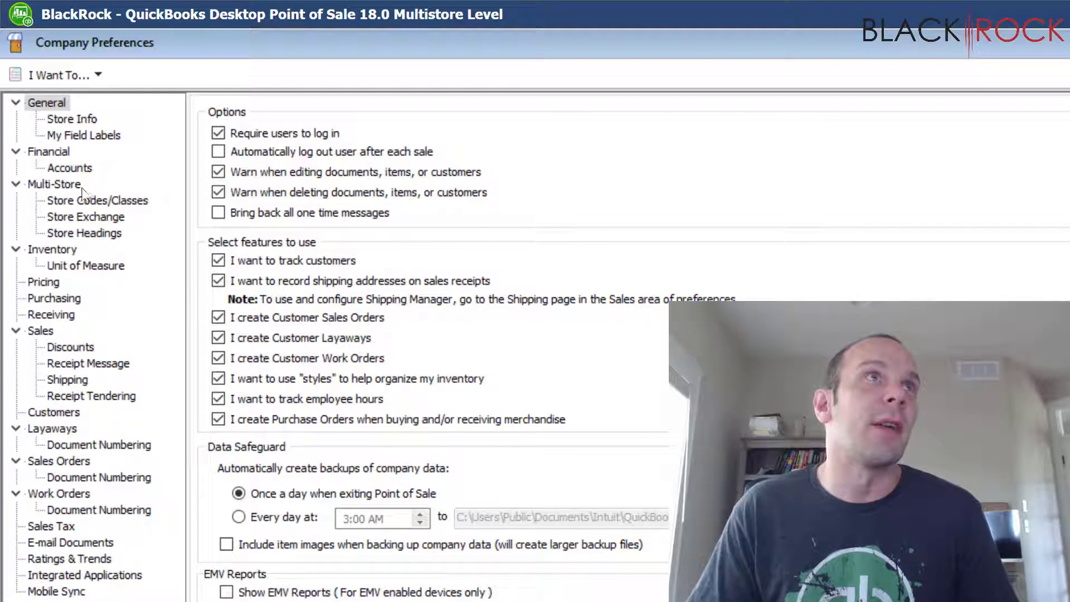
Step: Show the Purchasing preferences and expand the PO numbering method dropdown
{"action": "left_click", "coordinate": [54, 298]}
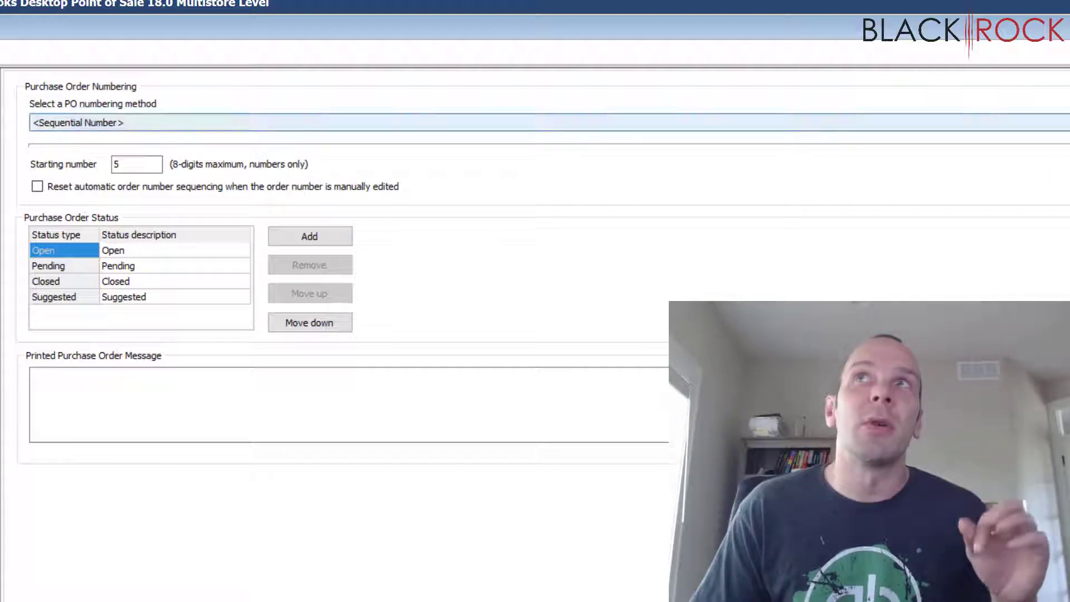
{"action": "left_click", "coordinate": [535, 123]}
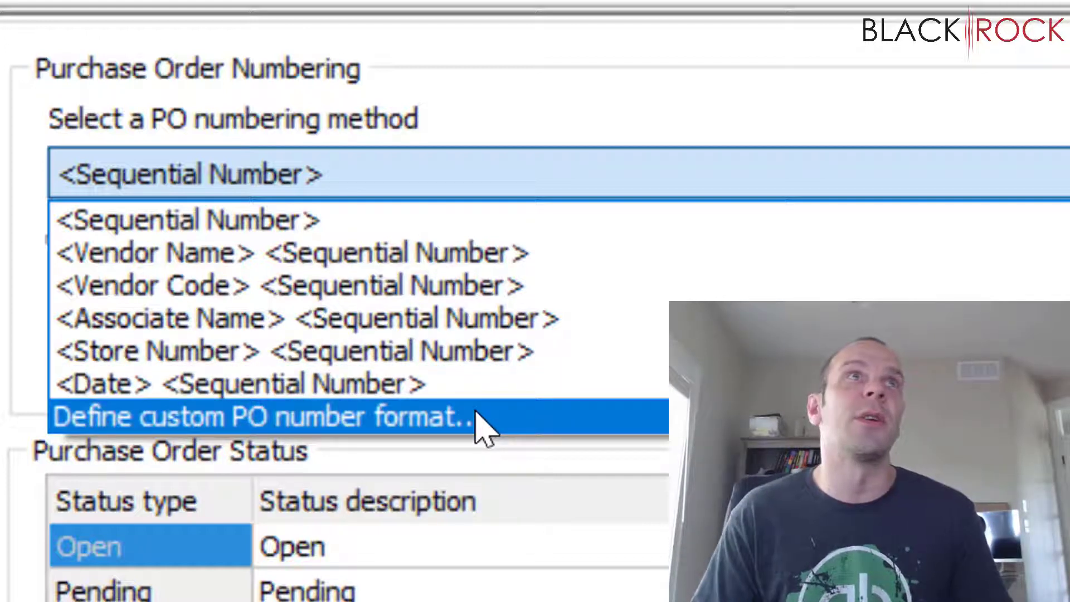
Step: Choose a custom PO number format and define it as 'Pete's Boutique <Sequential Number>'
{"action": "left_click", "coordinate": [481, 429]}
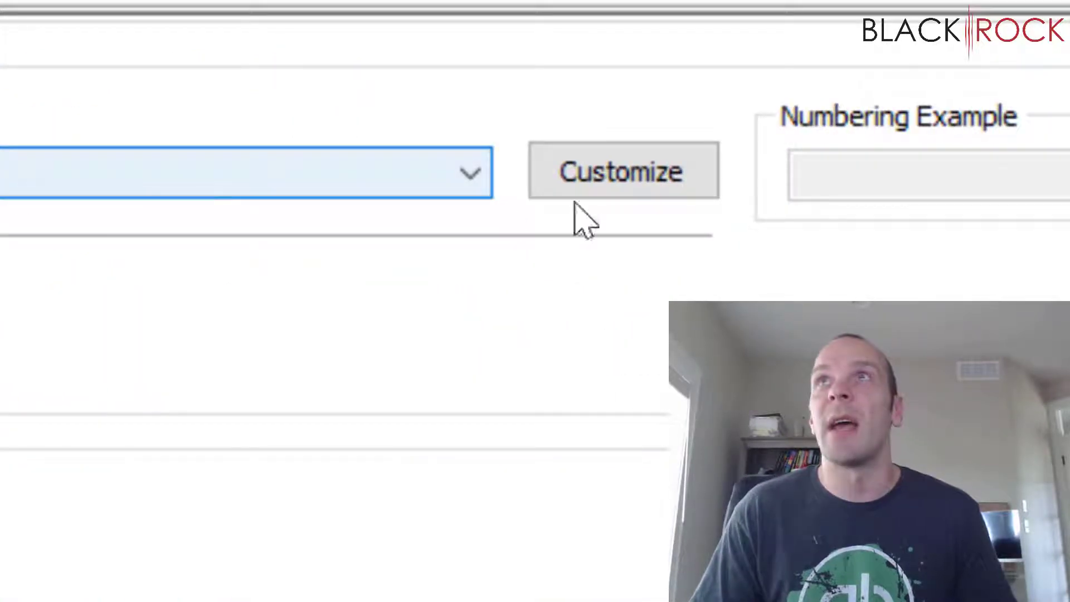
{"action": "left_click", "coordinate": [688, 190]}
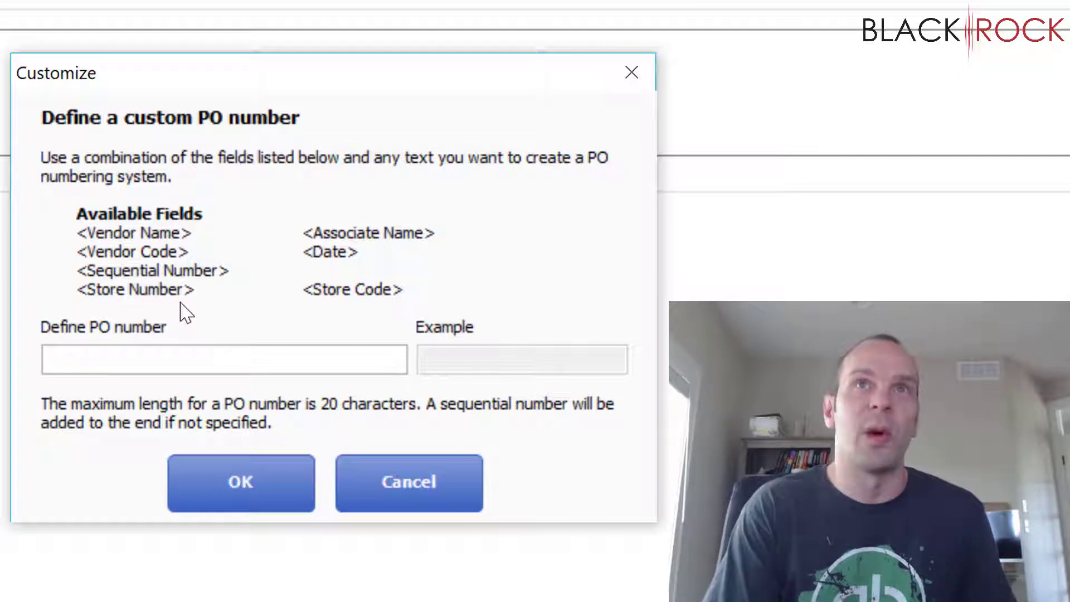
{"action": "type", "text": "P"}
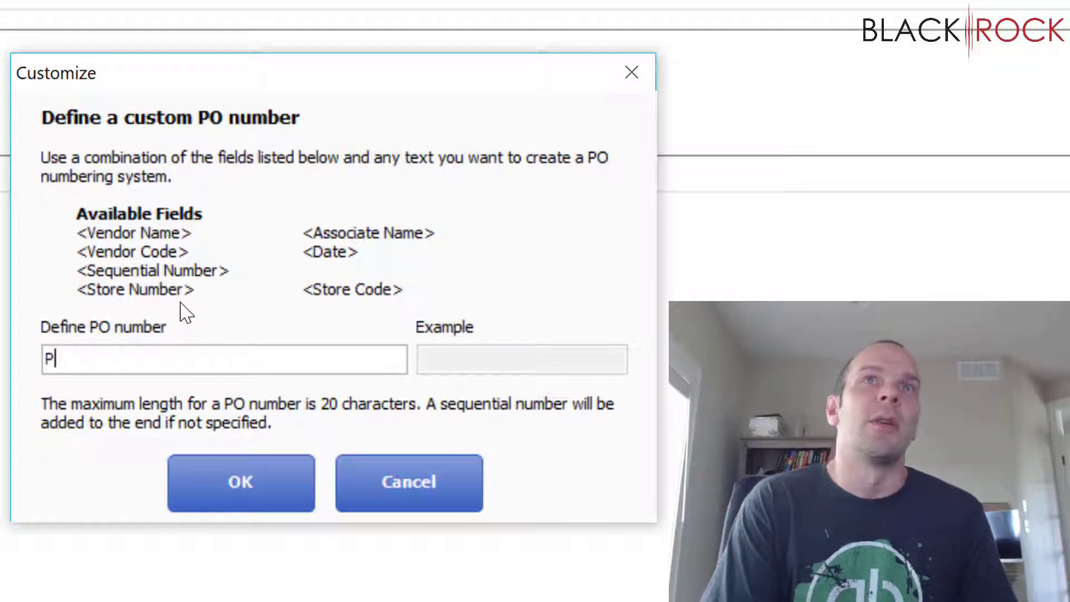
{"action": "type", "text": "etes"}
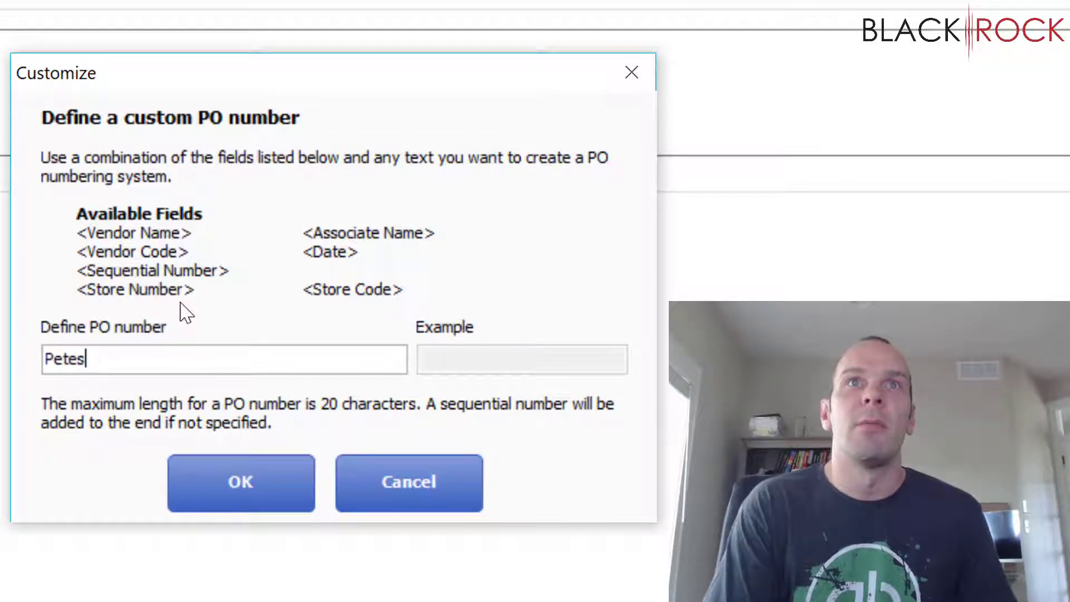
{"action": "key", "text": "BackSpace"}
{"action": "type", "text": "'s B"}
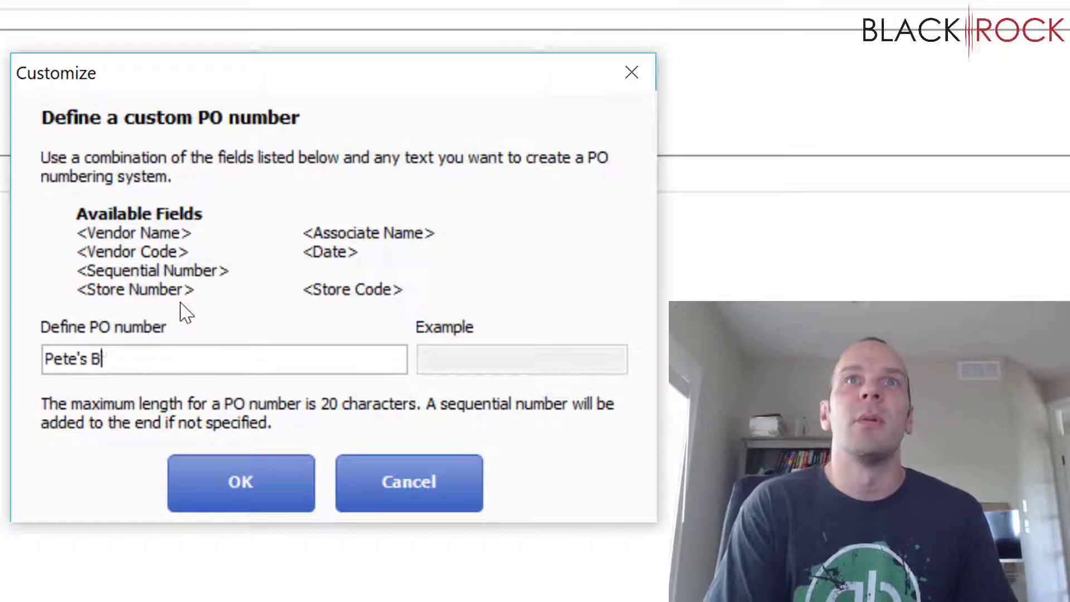
{"action": "type", "text": "outique"}
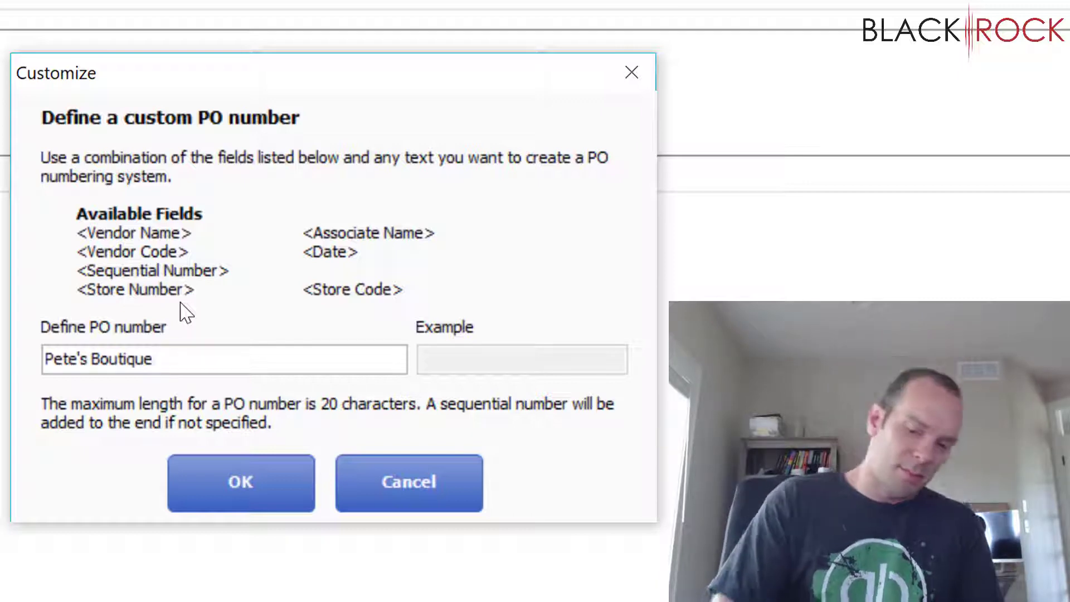
{"action": "type", "text": "<"}
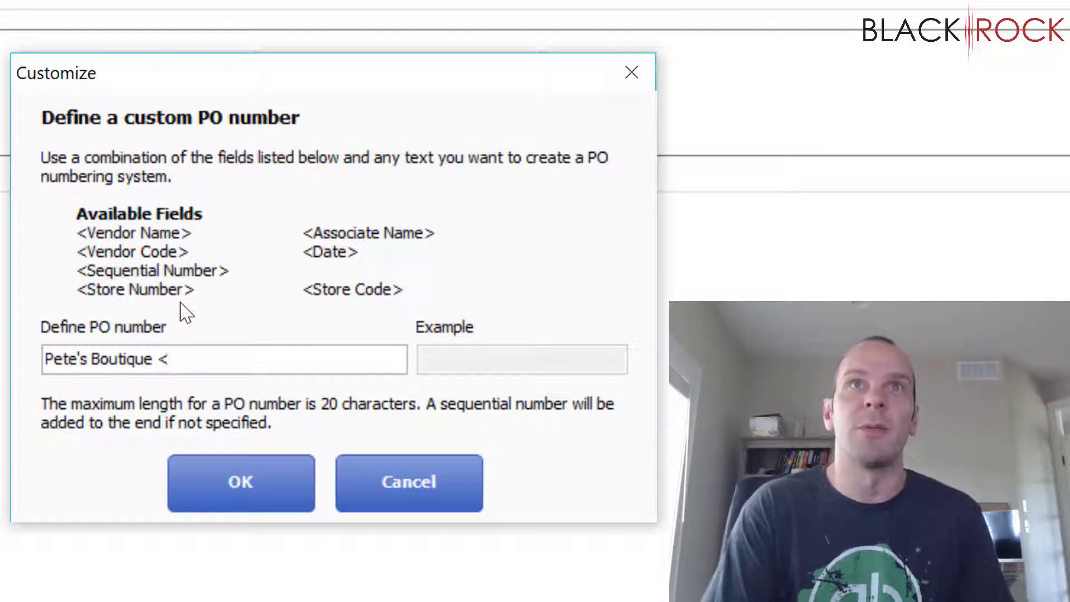
{"action": "type", "text": "se"}
{"action": "key", "text": "BackSpace"}
{"action": "type", "text": "eq"}
{"action": "key", "text": "BackSpace"}
{"action": "key", "text": "BackSpace"}
{"action": "key", "text": "BackSpace"}
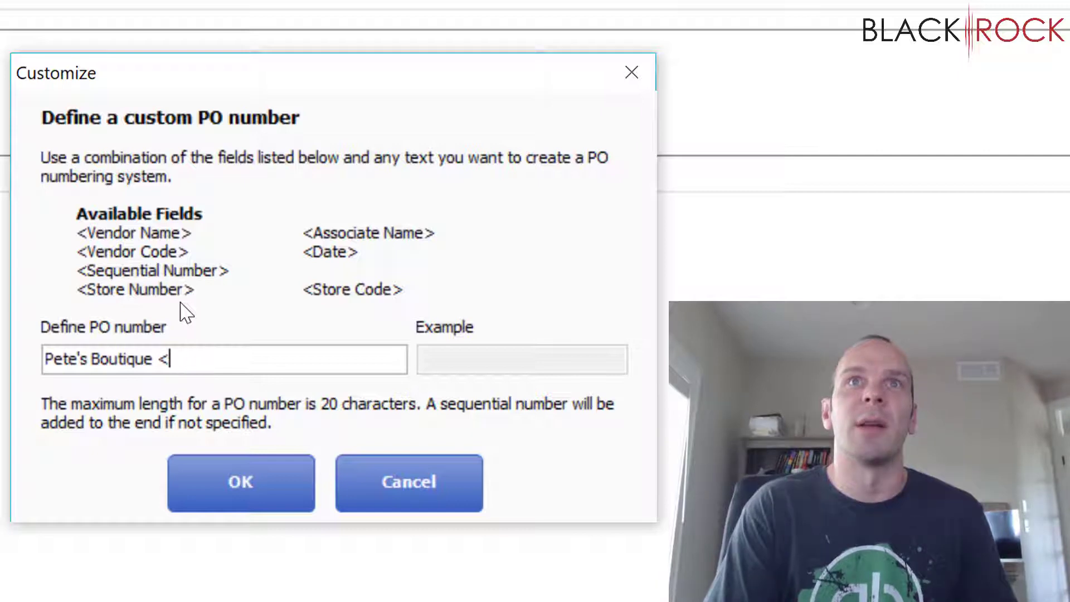
{"action": "type", "text": "Seqen"}
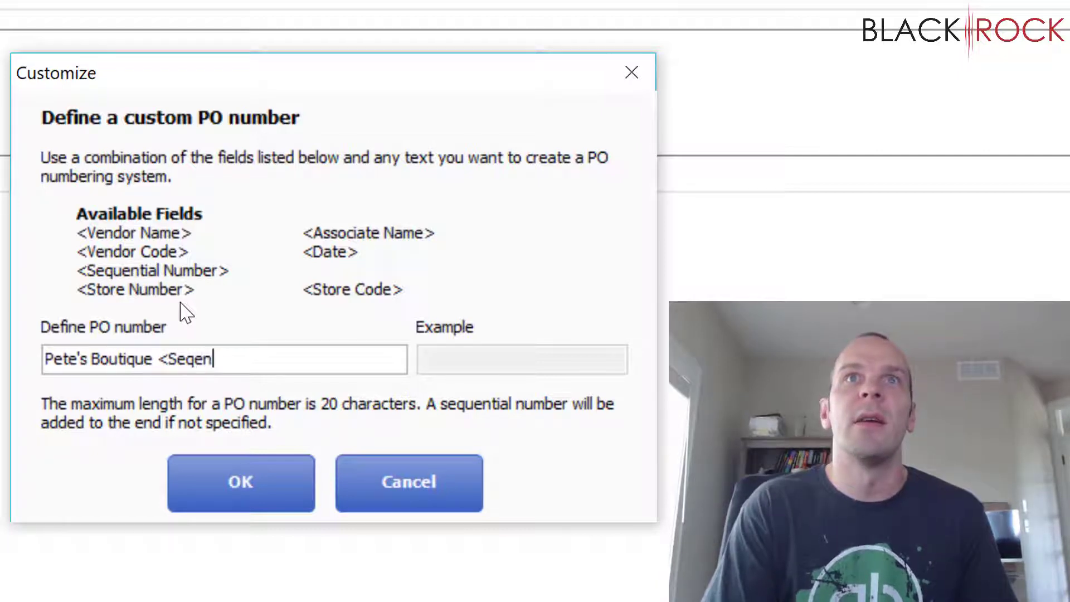
{"action": "type", "text": "tial Number>"}
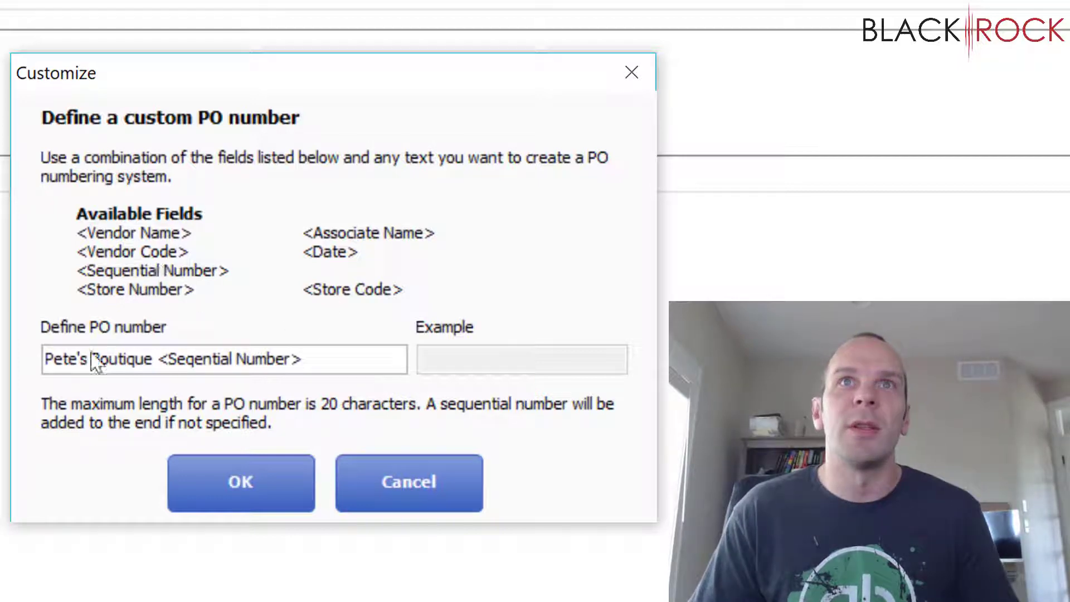
Step: Apply the Pete's Boutique PO format and change the starting number from 5 to 905
{"action": "left_click", "coordinate": [240, 482]}
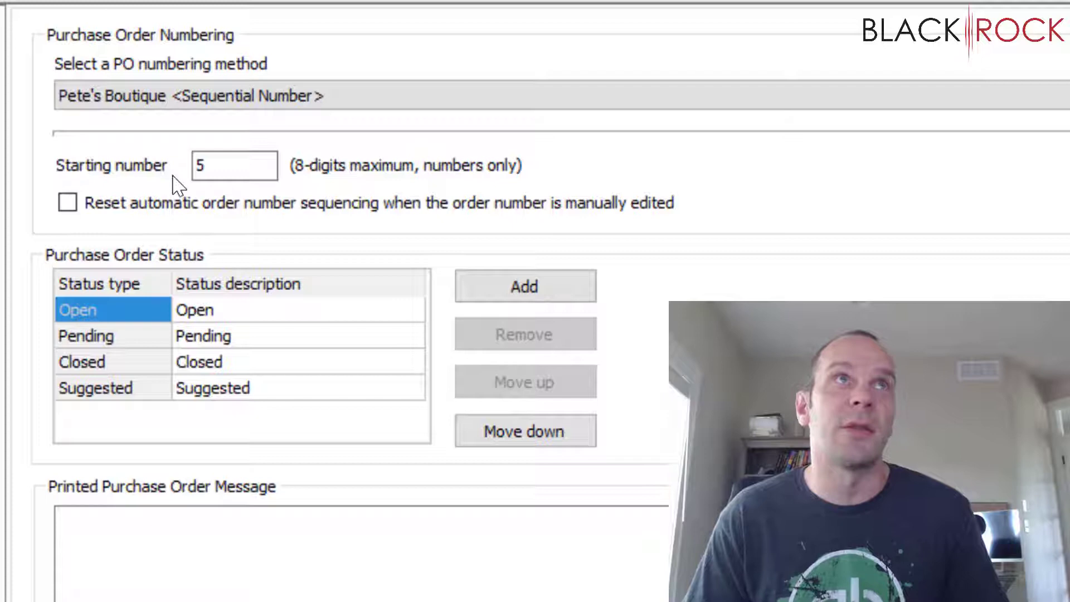
{"action": "left_click_drag", "start_coordinate": [216, 168], "coordinate": [197, 164]}
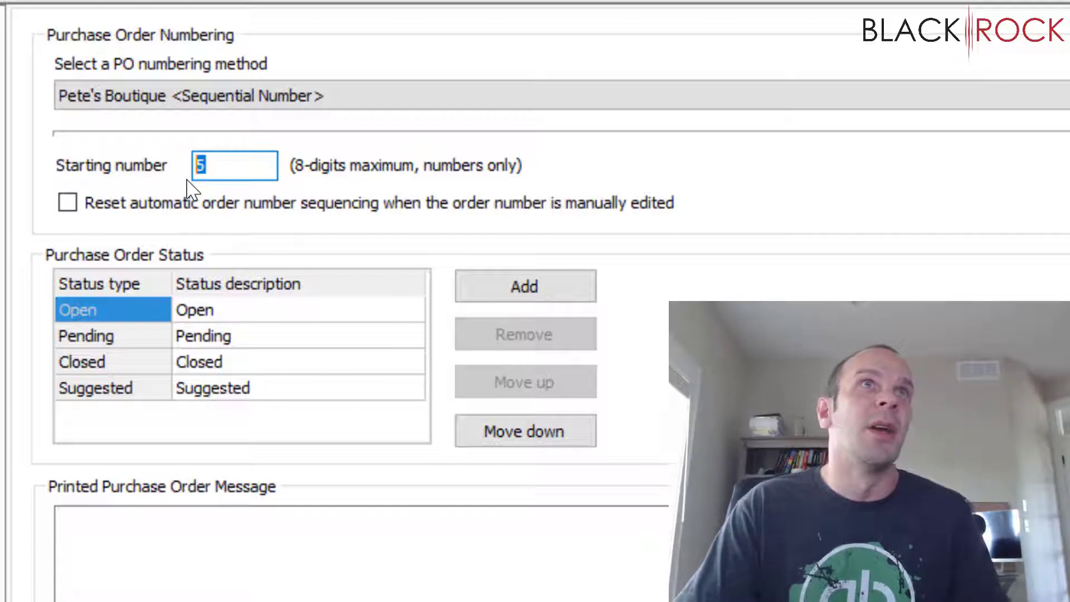
{"action": "type", "text": "90"}
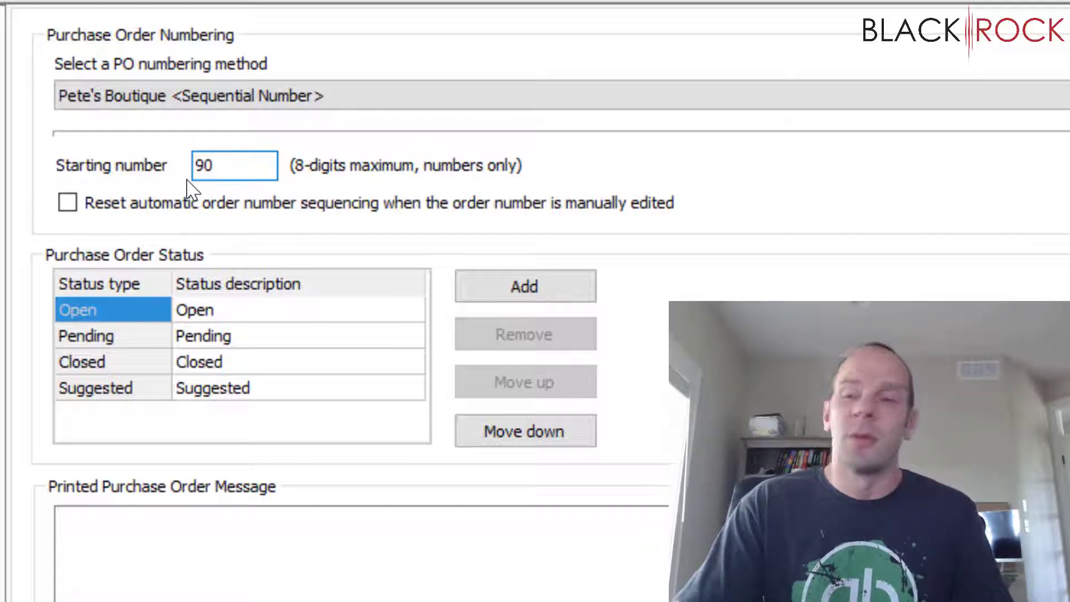
{"action": "type", "text": "5"}
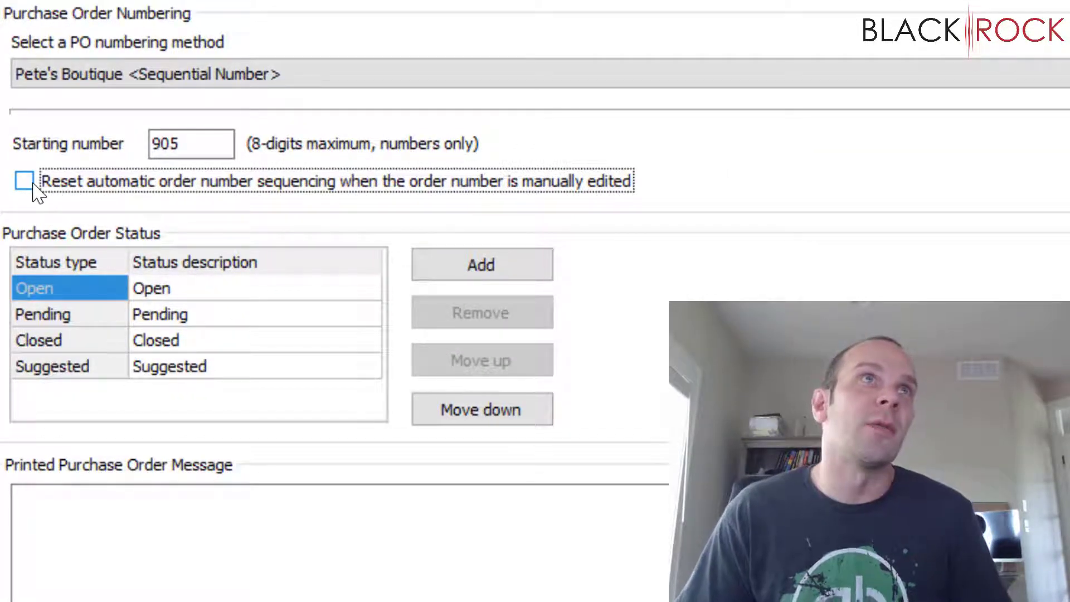
Step: Enable 'Reset automatic order number sequencing when the order number is manually edited'
{"action": "left_click", "coordinate": [25, 181]}
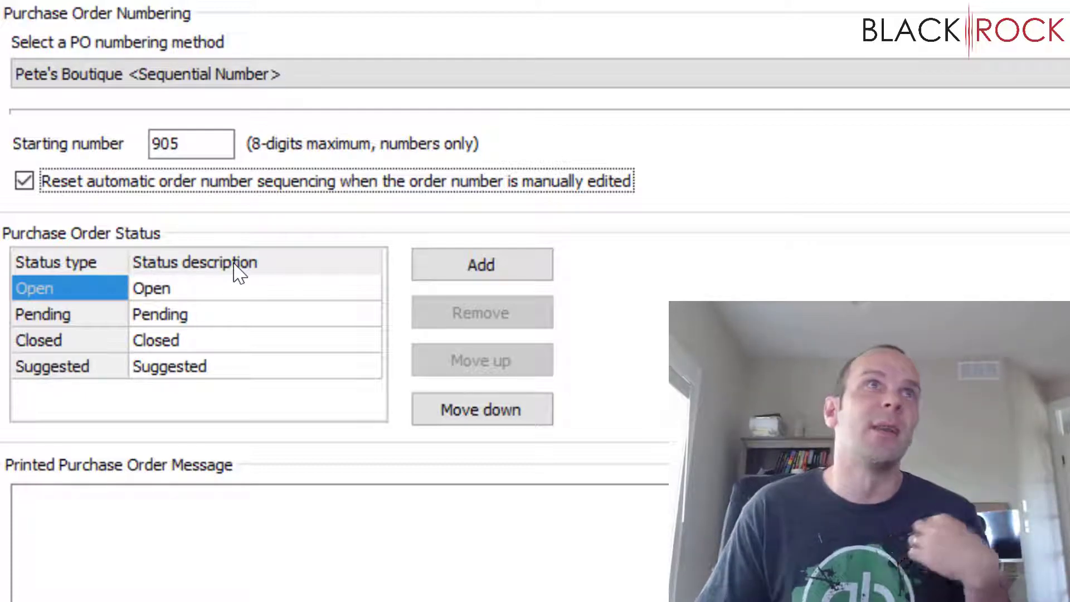
Step: Add custom PO statuses Ordered, Partially Received and At The Barn
{"action": "left_click", "coordinate": [473, 267]}
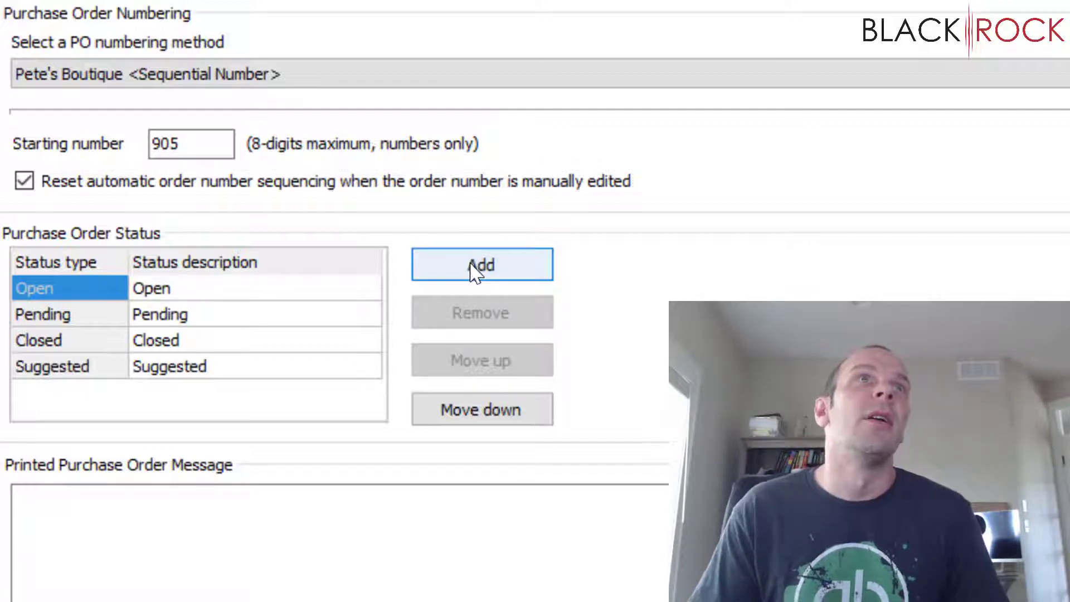
{"action": "type", "text": "Ordered"}
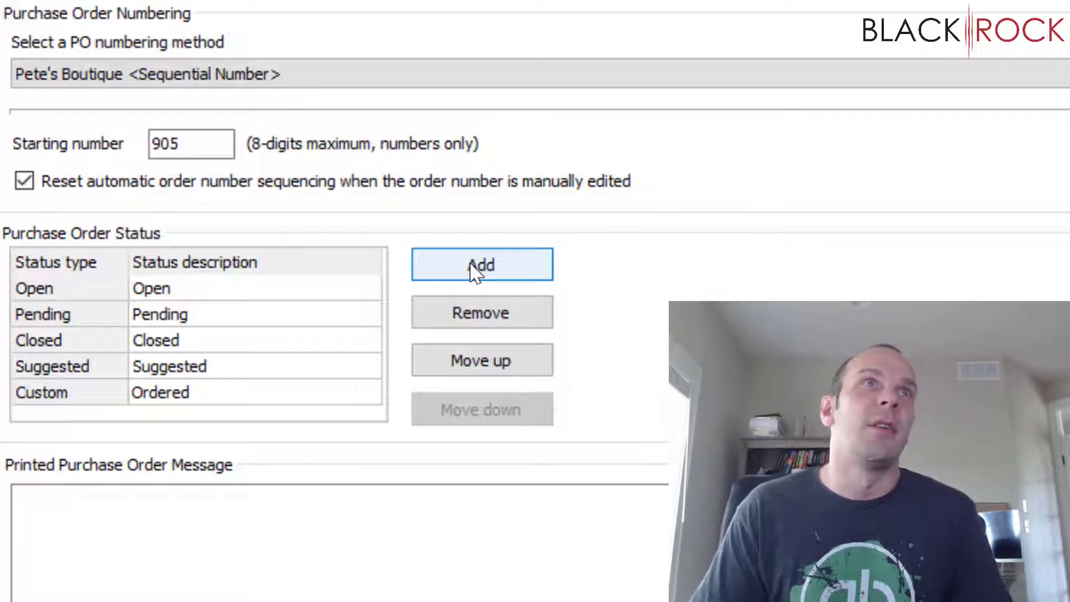
{"action": "left_click", "coordinate": [475, 267]}
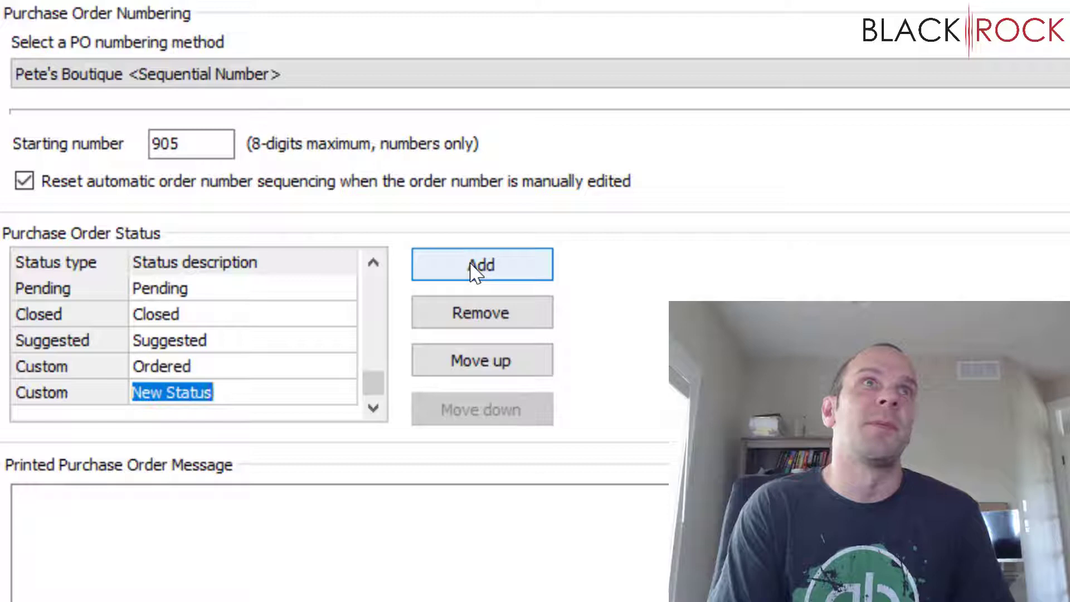
{"action": "type", "text": "Par"}
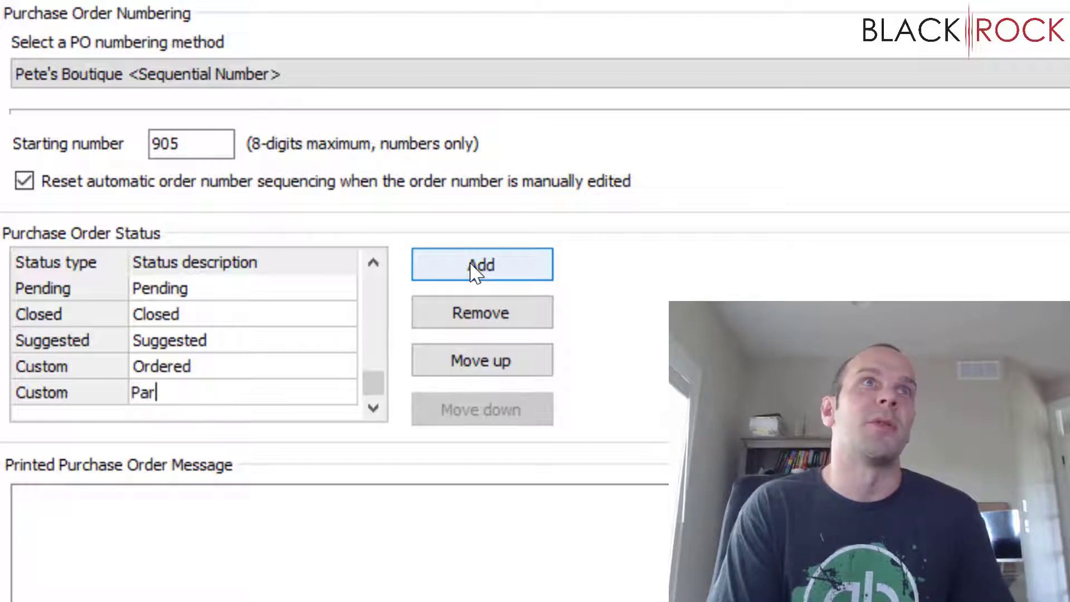
{"action": "type", "text": "tially "}
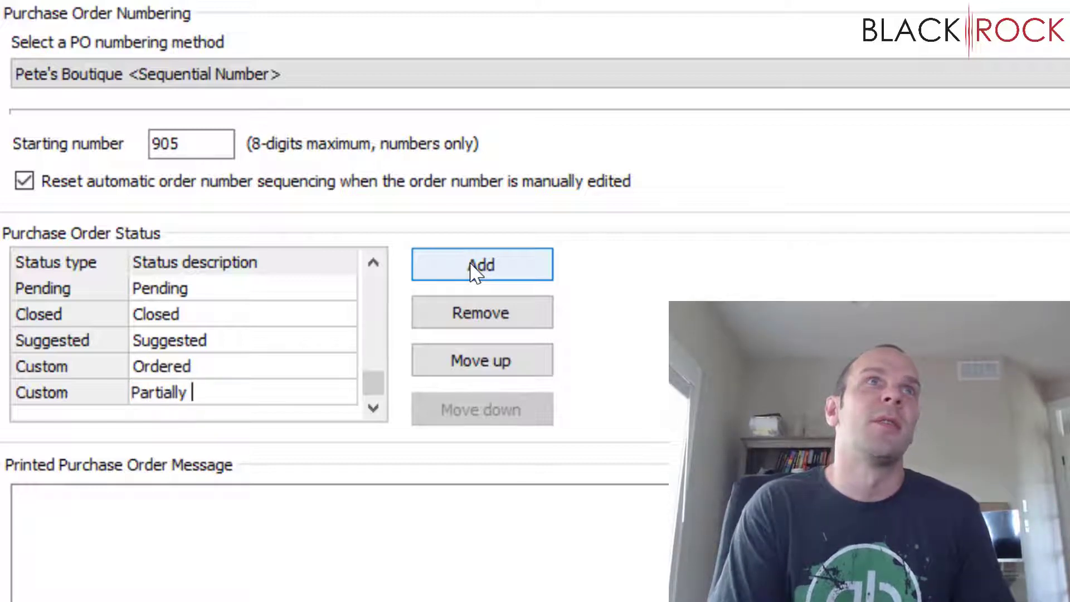
{"action": "type", "text": "Received"}
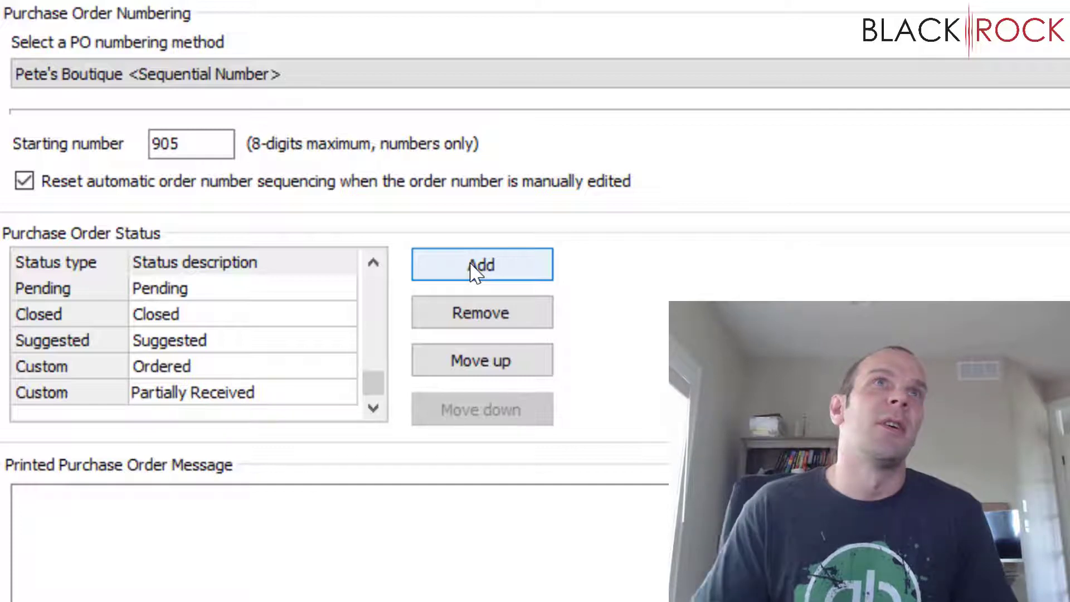
{"action": "left_click", "coordinate": [471, 265]}
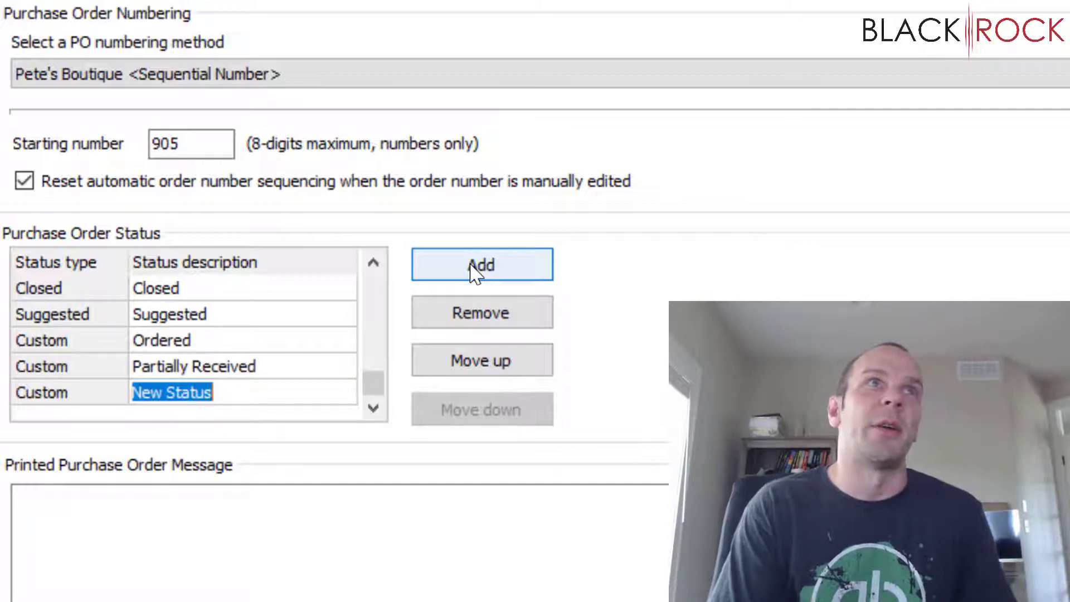
{"action": "type", "text": "At The "}
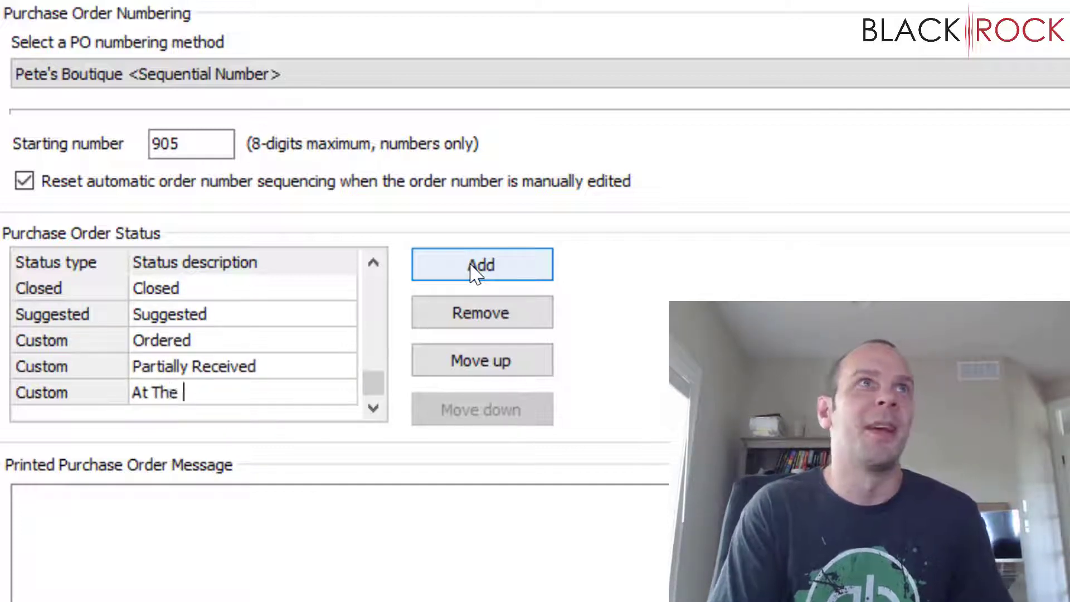
{"action": "type", "text": "Barn"}
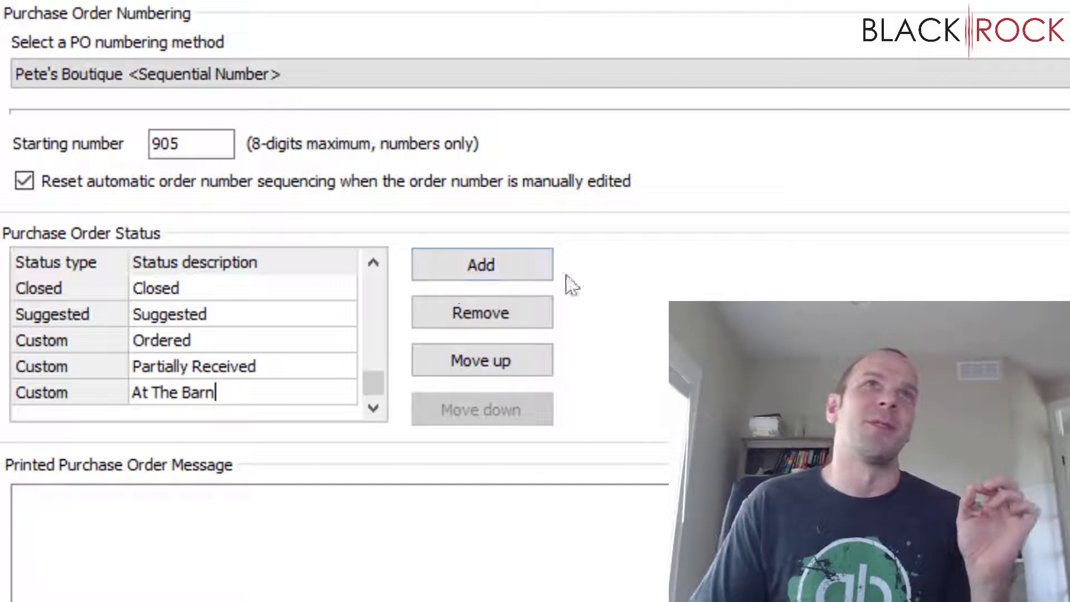
{"action": "key", "text": "Up"}
{"action": "key", "text": "Up"}
{"action": "key", "text": "Up"}
{"action": "key", "text": "Up"}
{"action": "key", "text": "Up"}
{"action": "key", "text": "Up"}
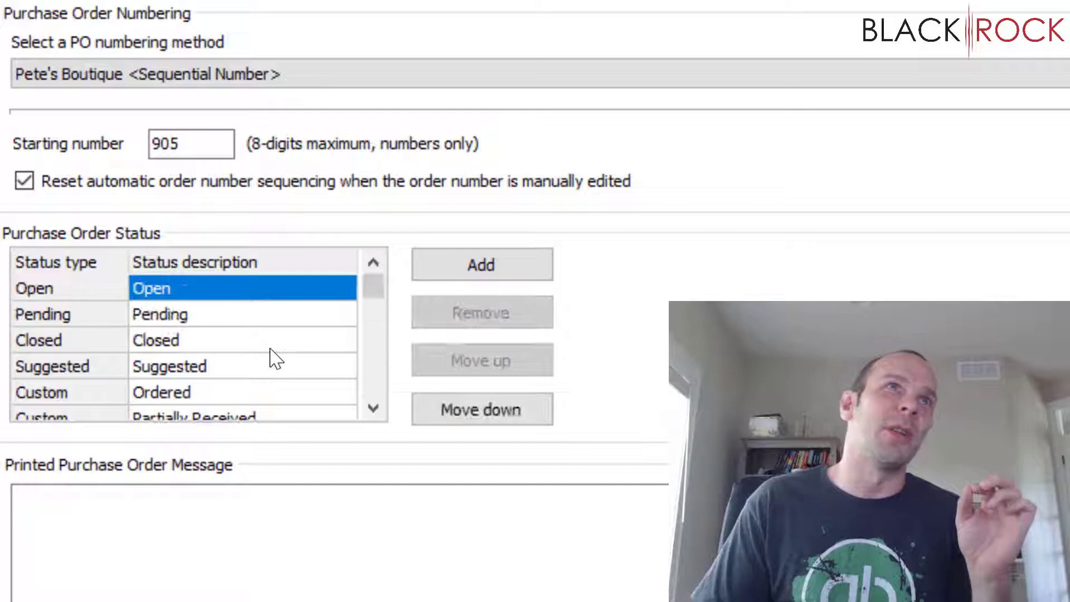
{"action": "key", "text": "Down"}
{"action": "key", "text": "Down"}
{"action": "key", "text": "Down"}
{"action": "key", "text": "Down"}
{"action": "key", "text": "Down"}
{"action": "key", "text": "Down"}
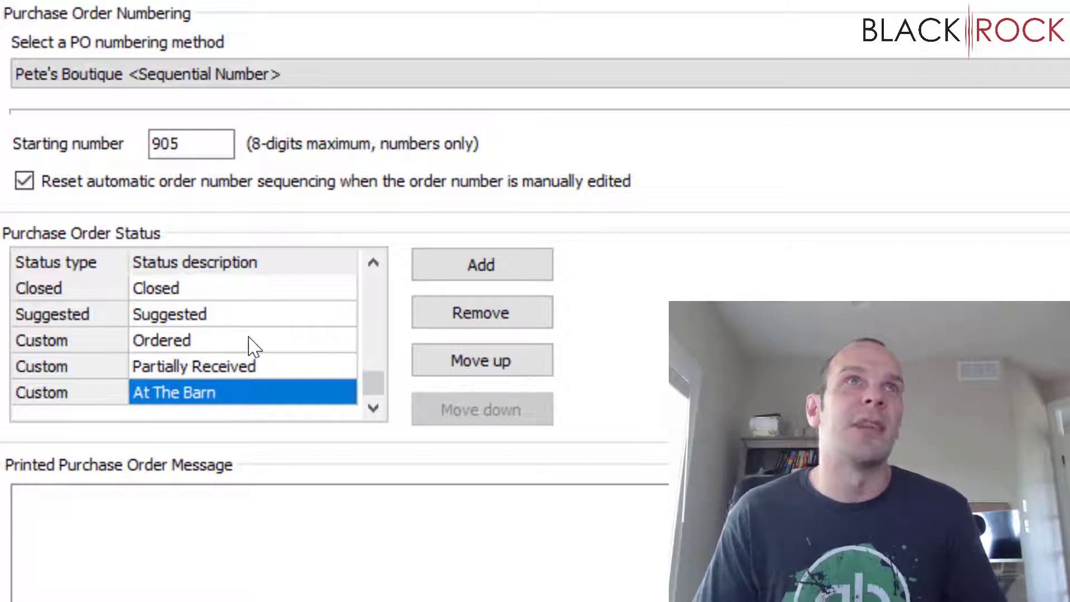
Step: Move the At The Barn status up four places, above Closed
{"action": "left_click", "coordinate": [455, 360]}
{"action": "left_click", "coordinate": [456, 361]}
{"action": "left_click", "coordinate": [457, 361]}
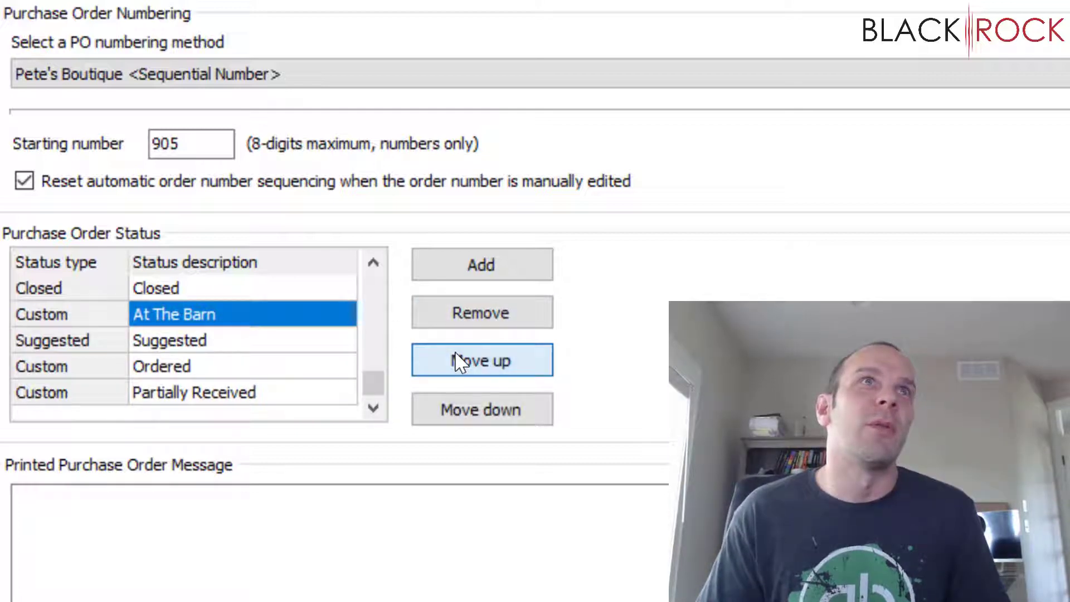
{"action": "left_click", "coordinate": [456, 361]}
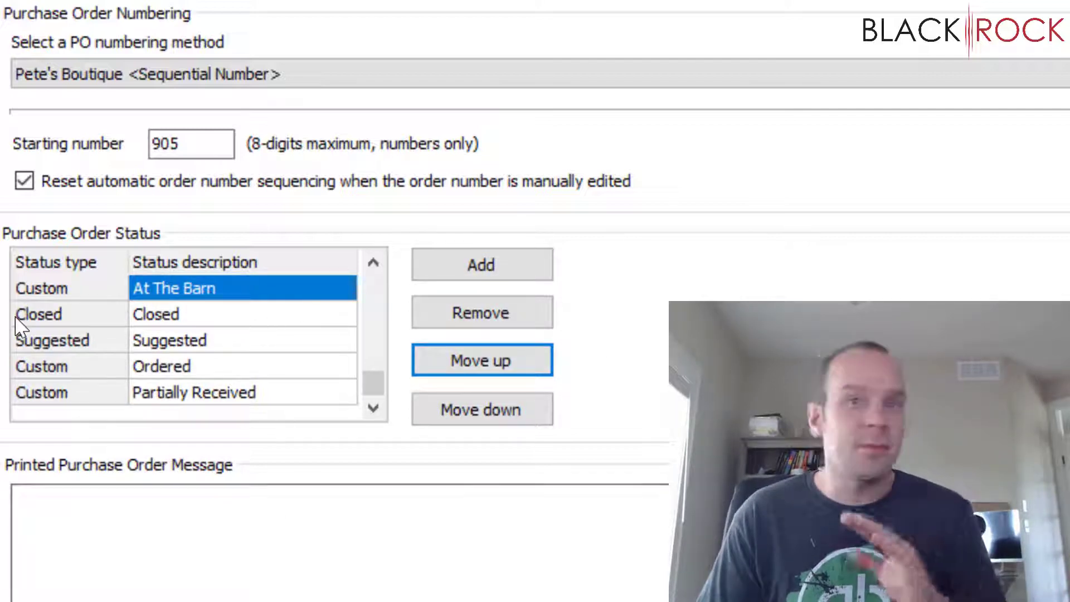
Step: Enter the printed PO message 'Deliver to Loading Dock 2.' plus a call-with-questions phone line
{"action": "left_click", "coordinate": [308, 541]}
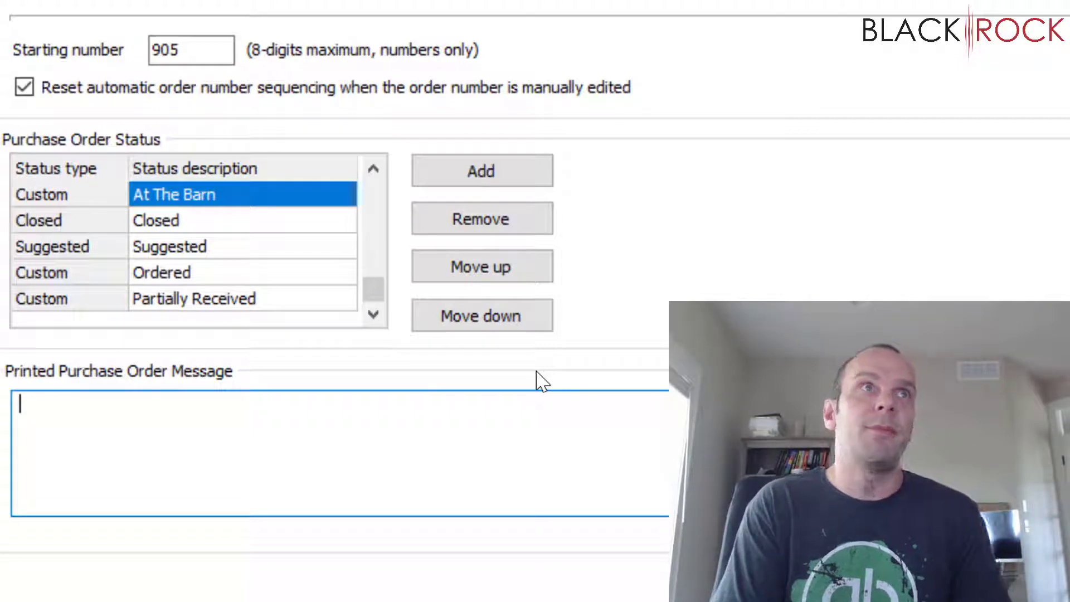
{"action": "type", "text": "Deliver to "}
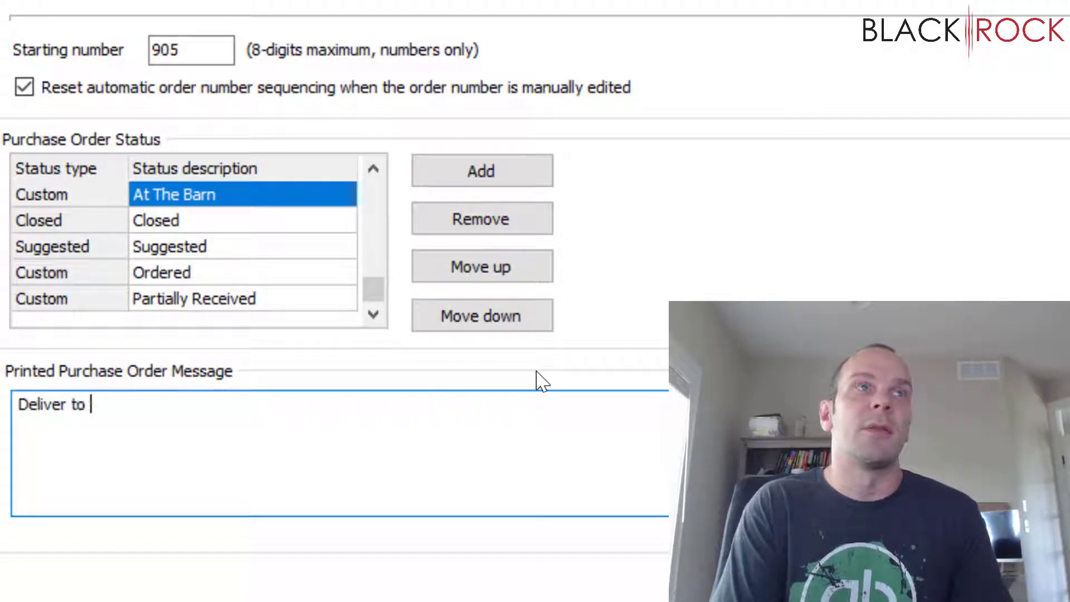
{"action": "type", "text": "Loading Doc"}
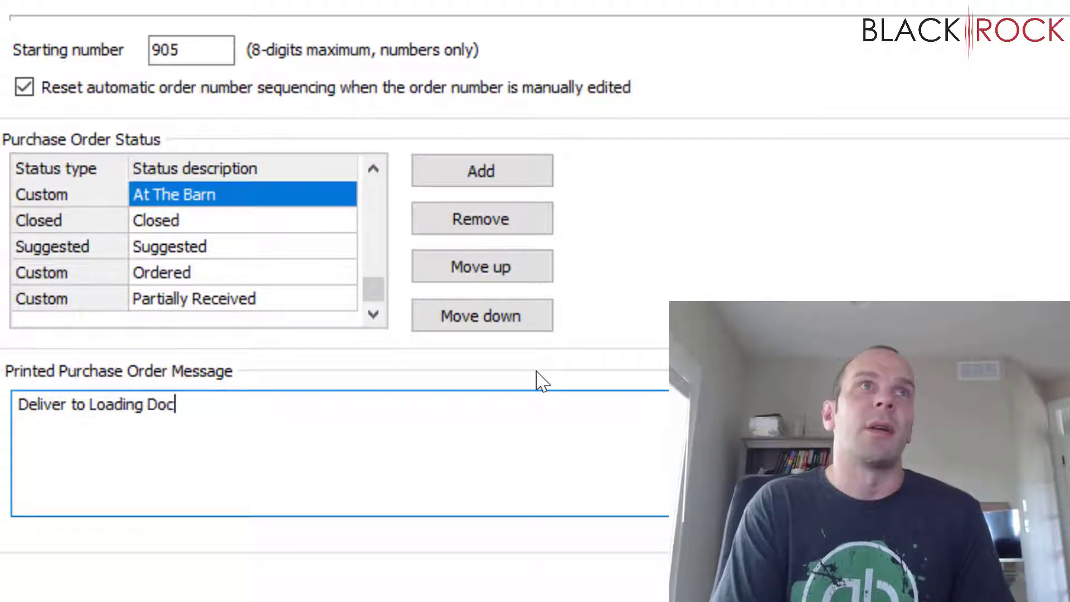
{"action": "type", "text": "k 2."}
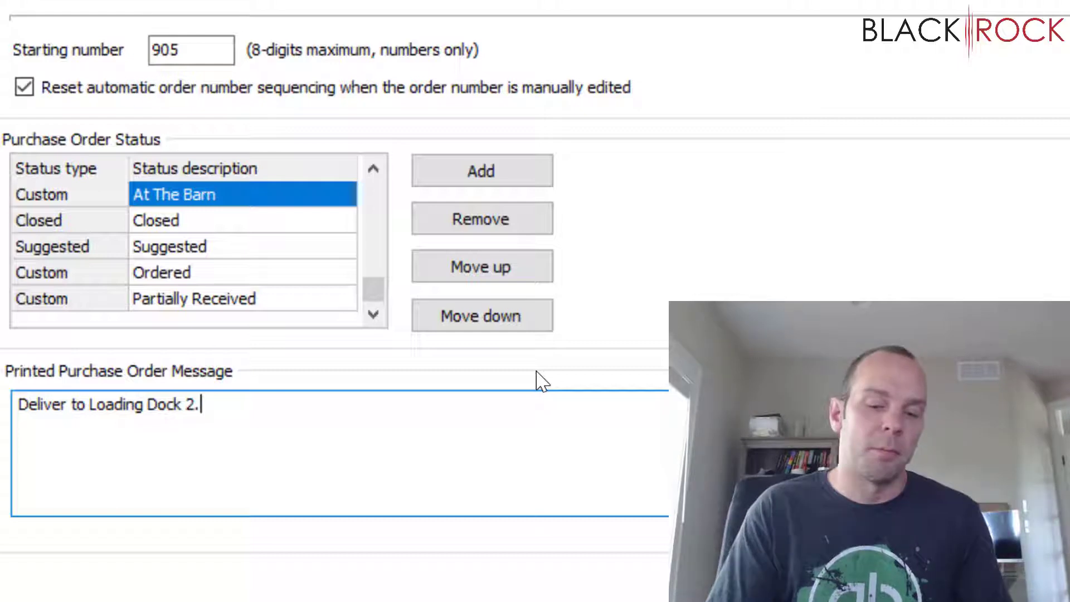
{"action": "key", "text": "Return"}
{"action": "type", "text": "Call "}
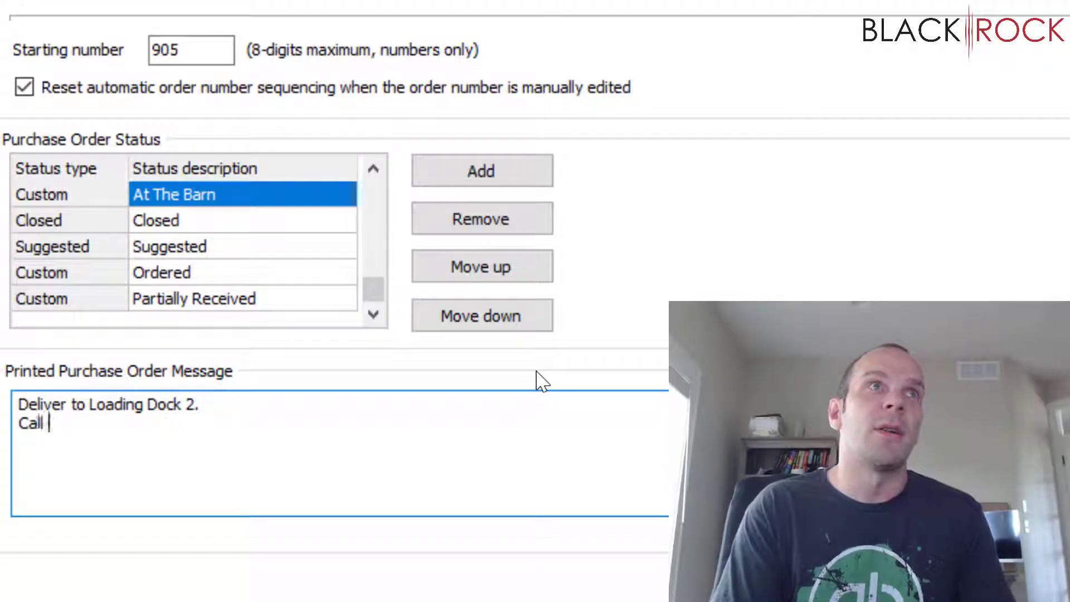
{"action": "type", "text": "55-"}
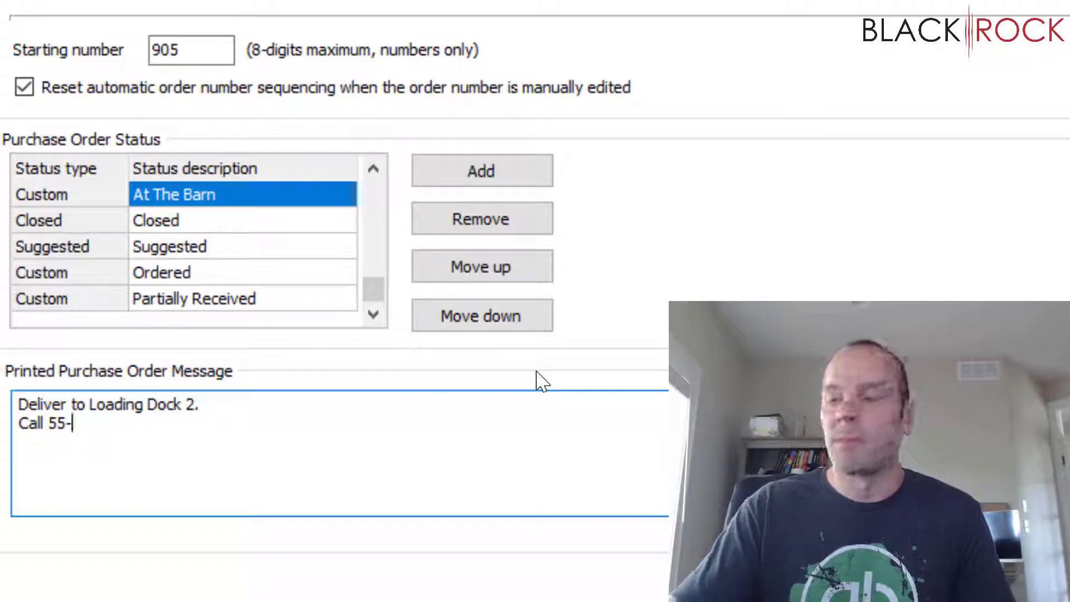
{"action": "key", "text": "BackSpace"}
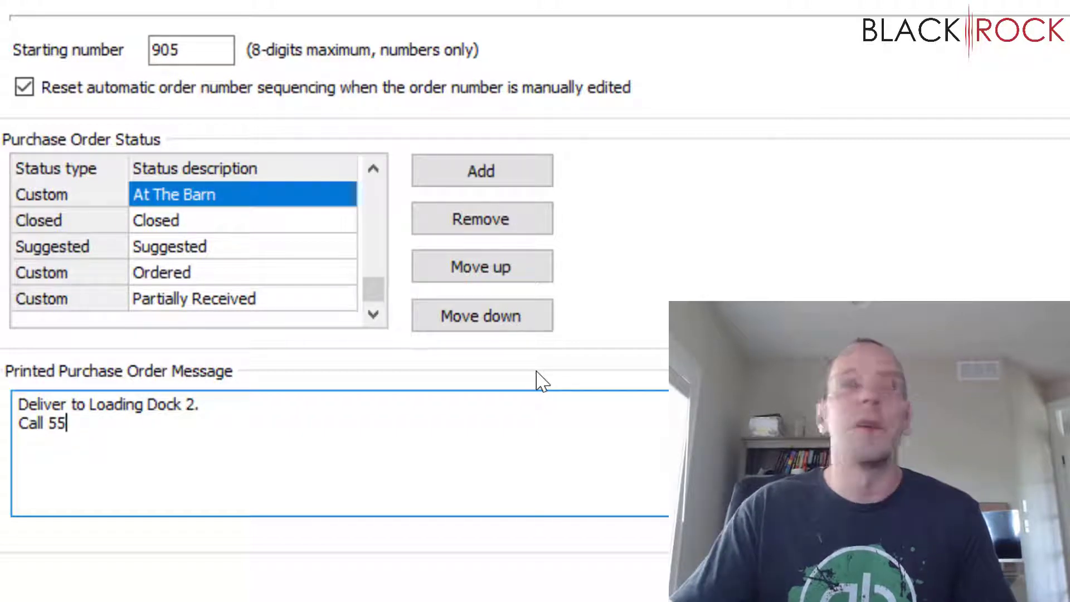
{"action": "type", "text": "5"}
{"action": "type", "text": "-555"}
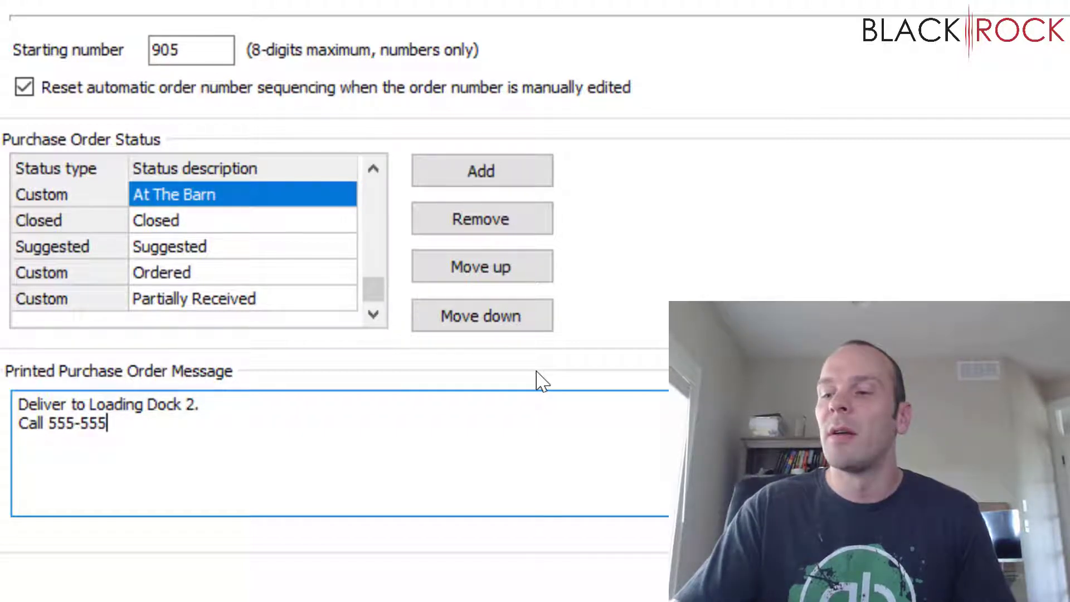
{"action": "type", "text": "-5555"}
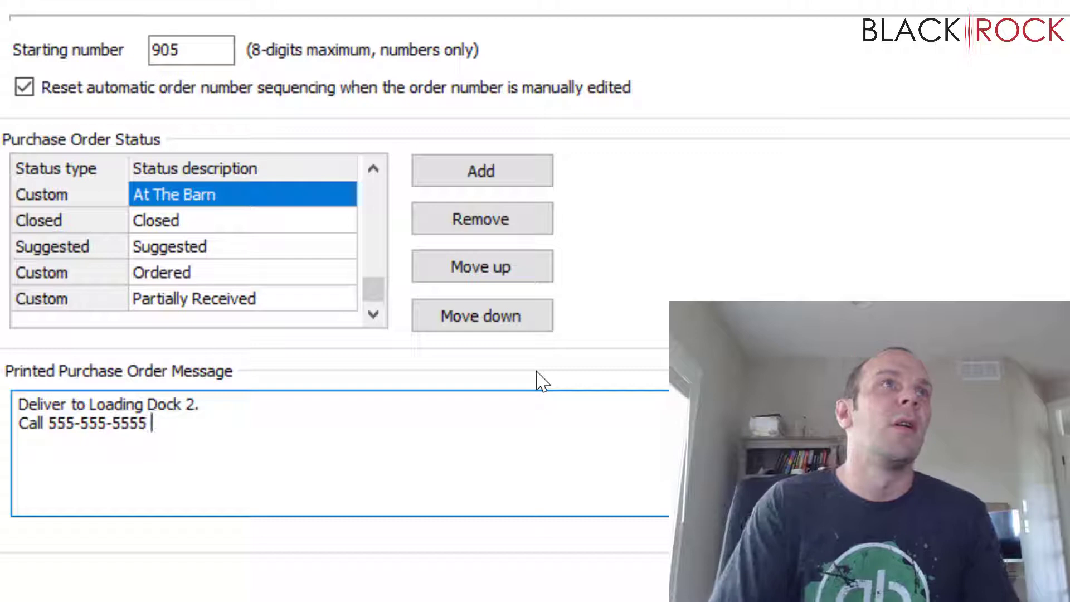
{"action": "type", "text": " with any"}
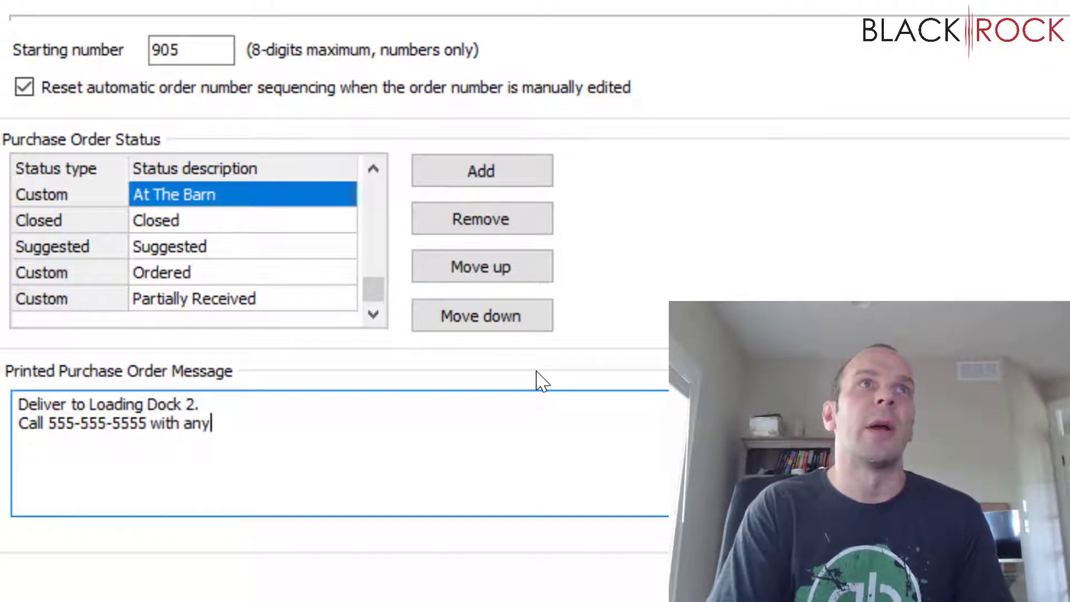
{"action": "type", "text": " questions."}
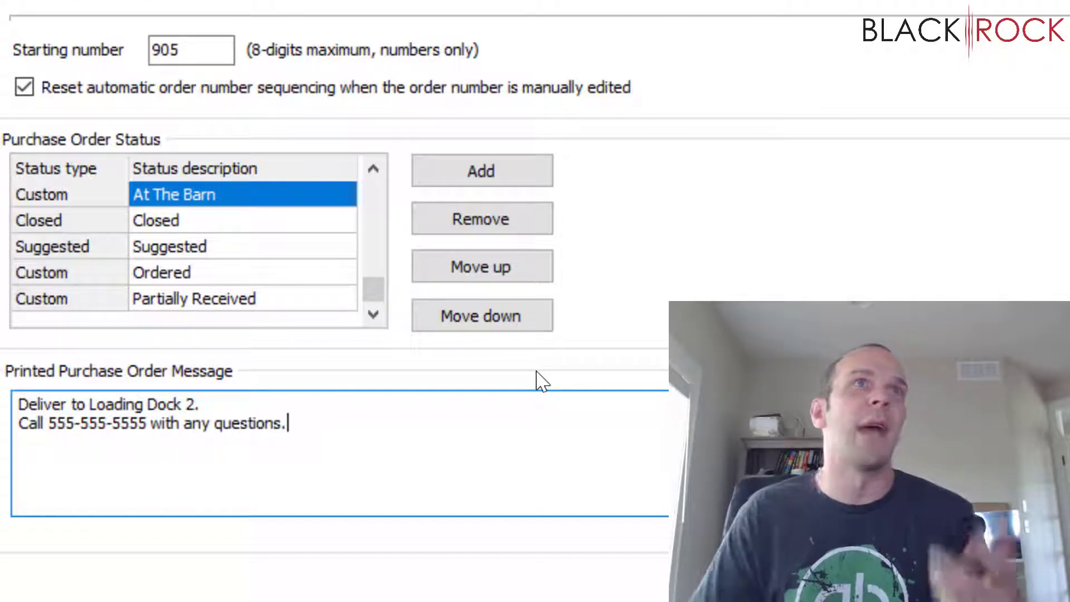